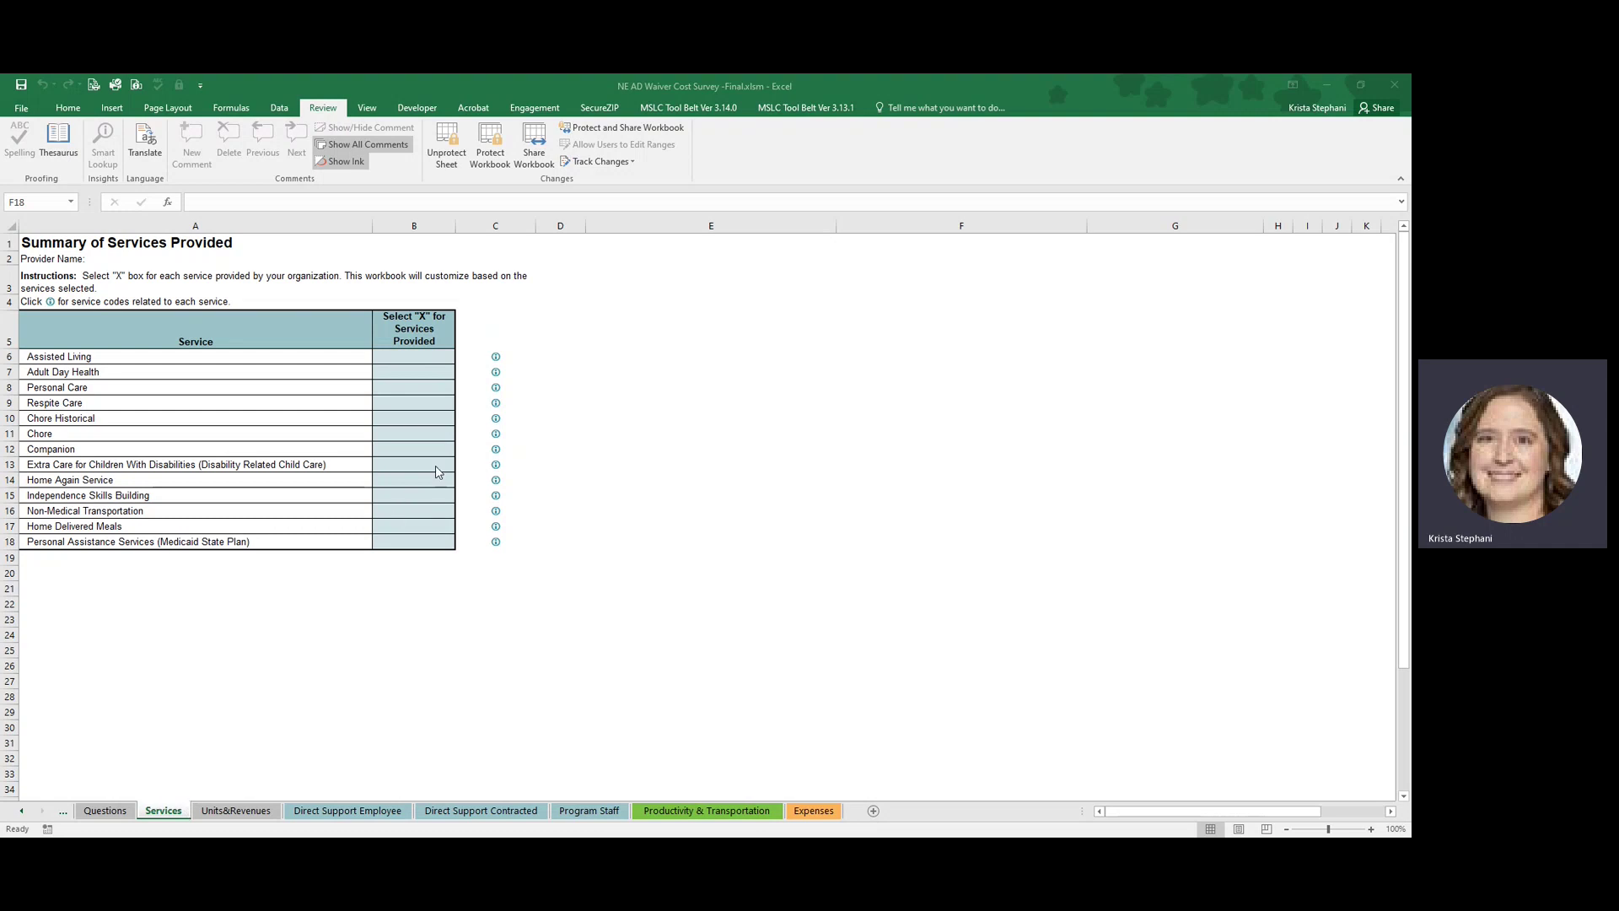
- Mark Non-Medical Transportation with an X in B16 and switch to the Units&Revenues sheet
left_click(446, 511)
type("X")
key("Return")
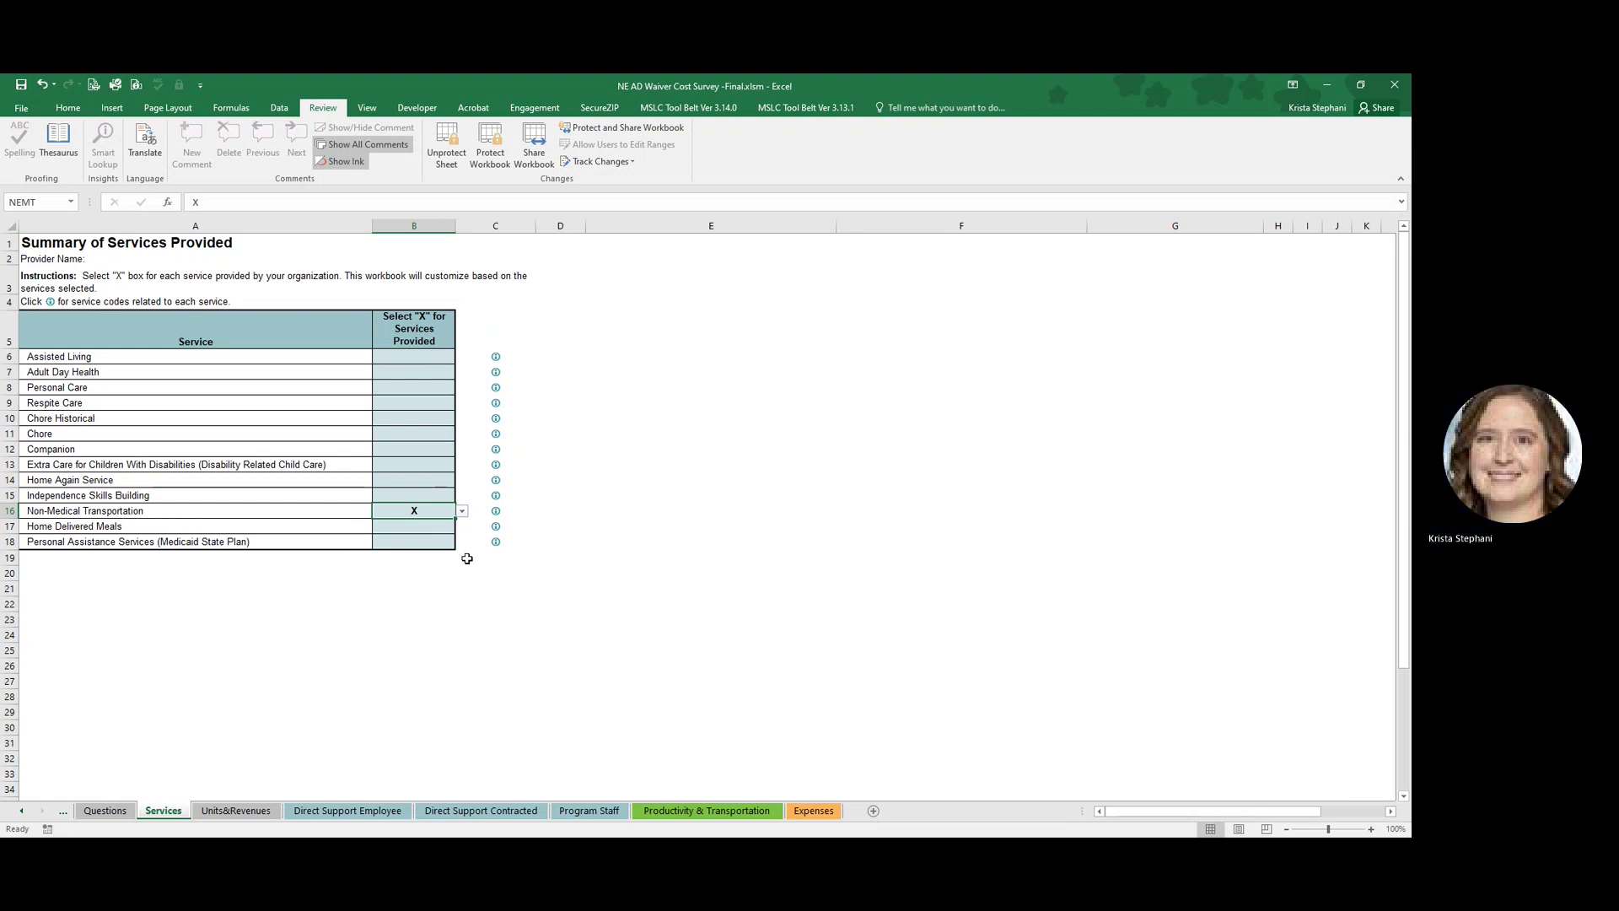
left_click(236, 811)
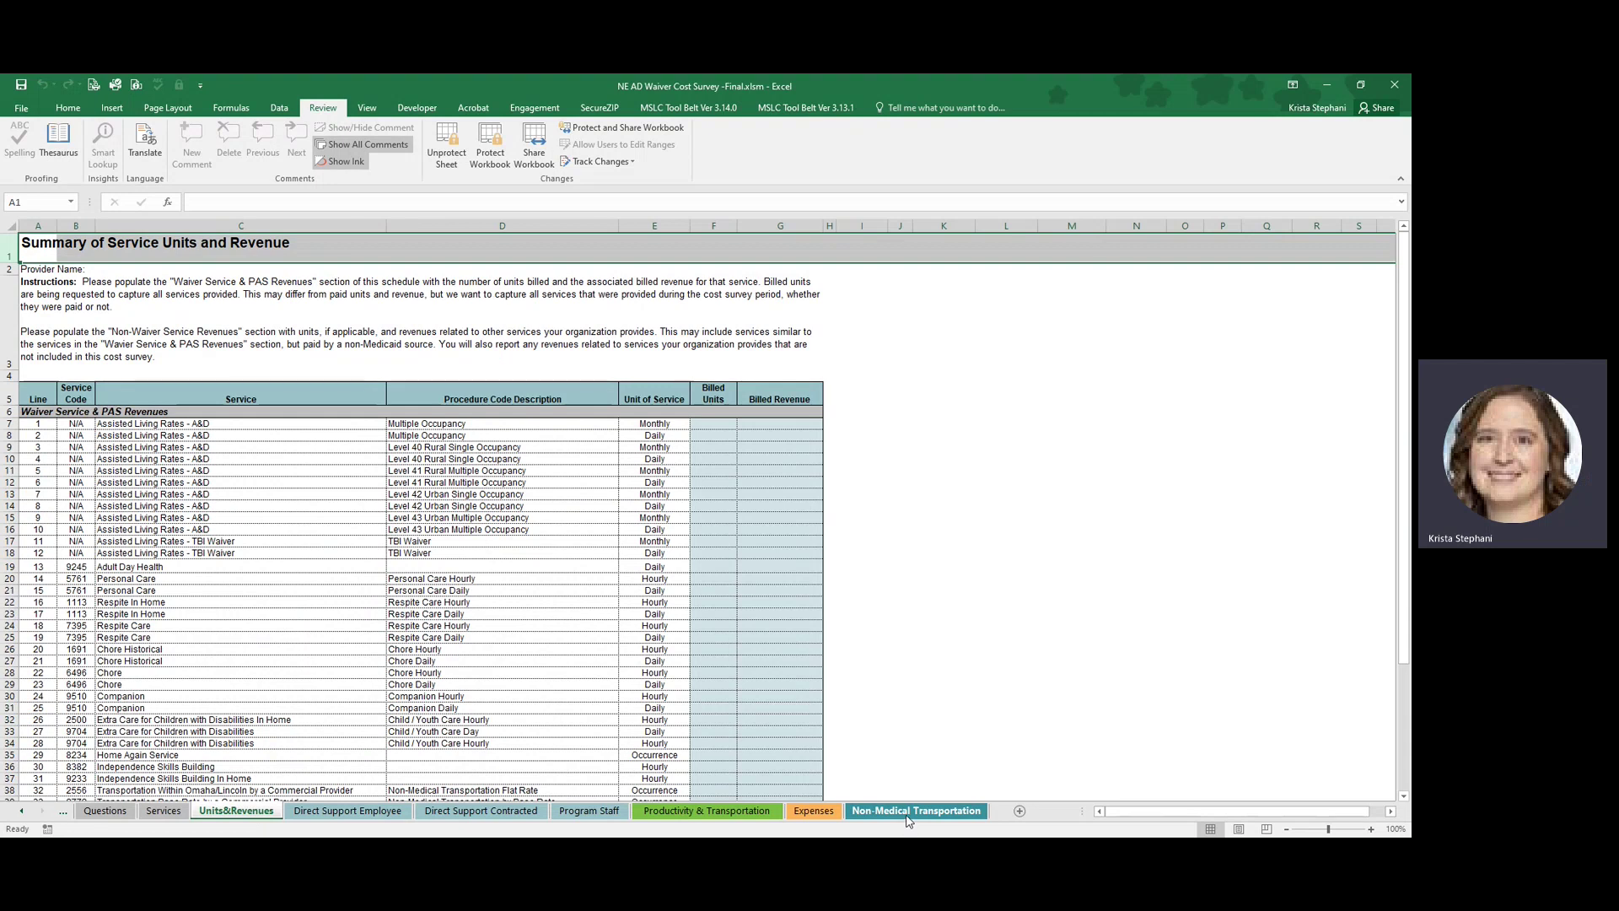
- Open the Non-Medical Transportation sheet to read its Service Design questions
left_click(907, 811)
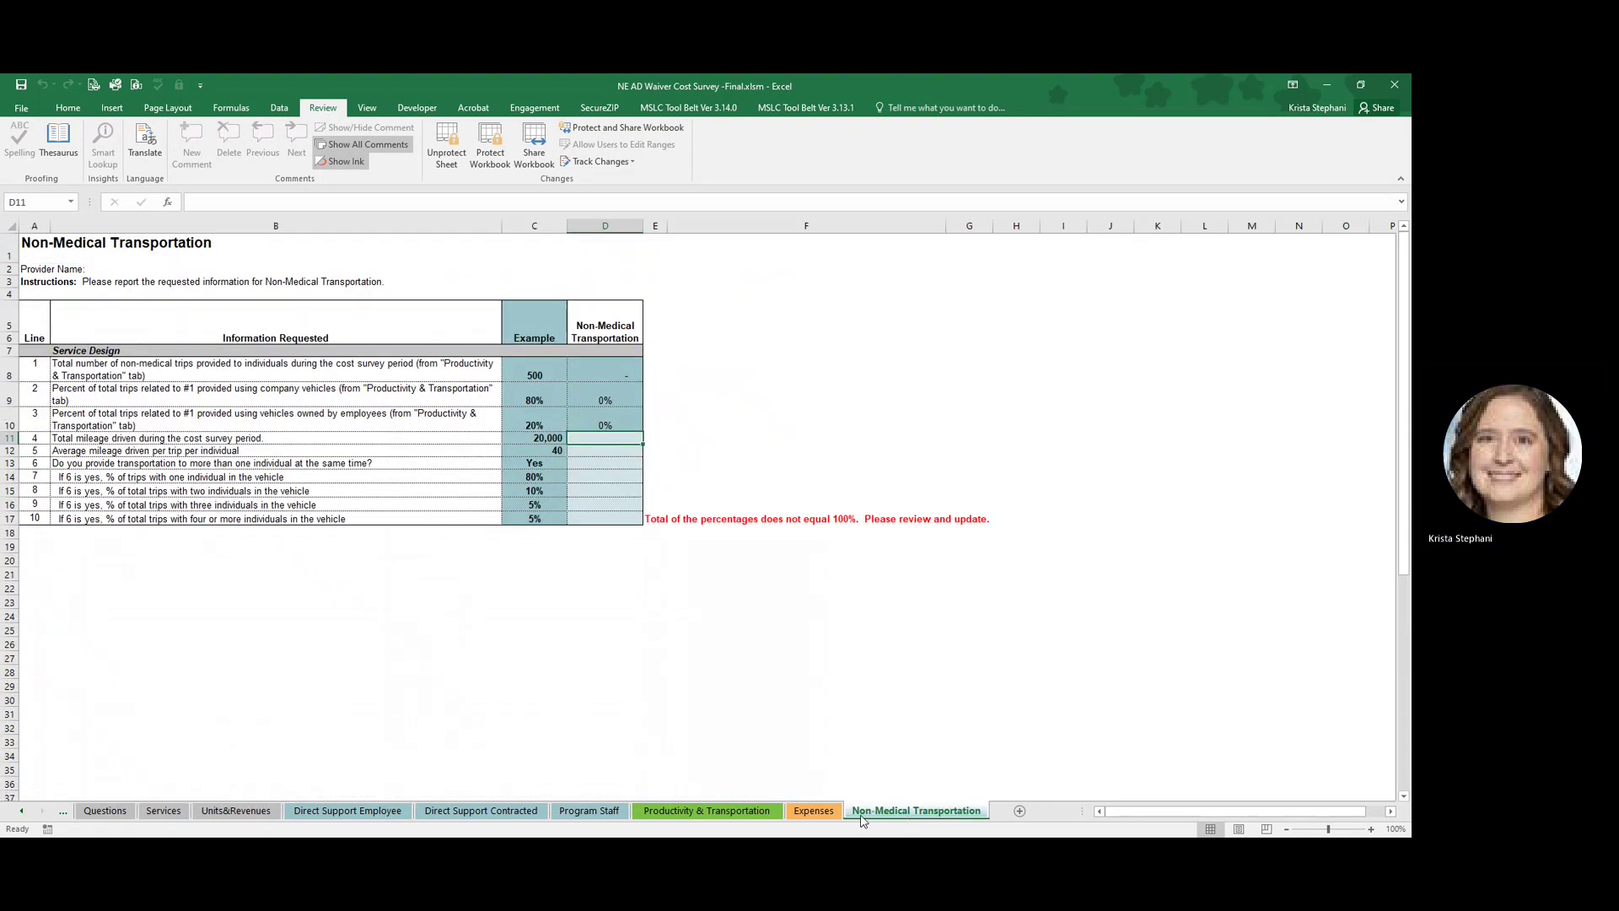
- Scroll the Productivity & Transportation sheet down to section VI, Transportation Expenses
left_click(689, 811)
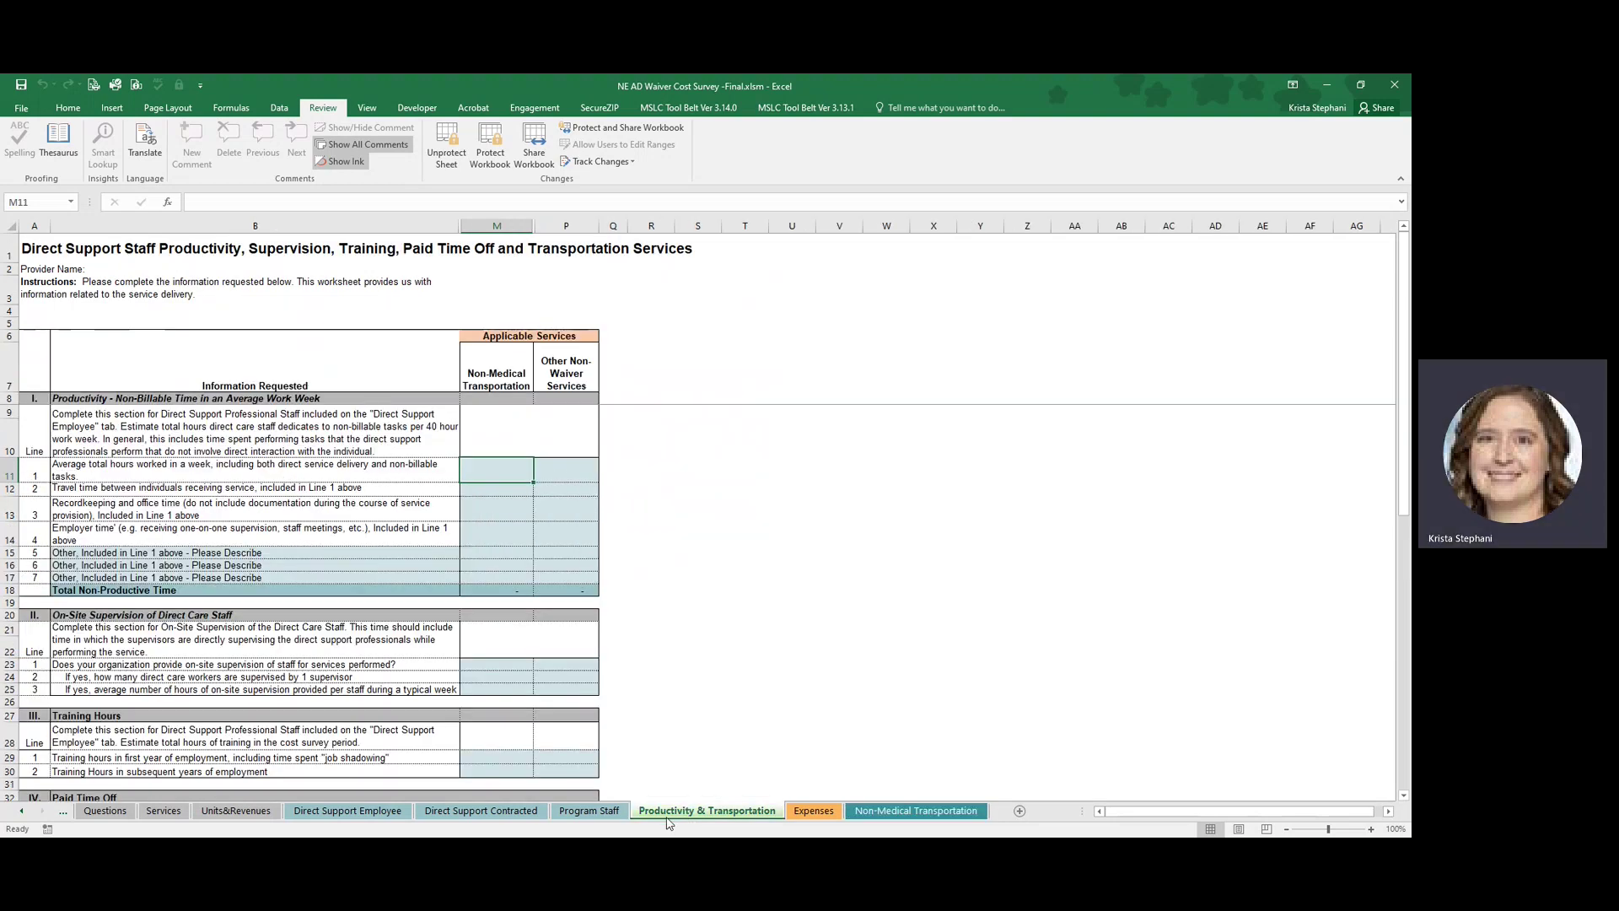
scroll(635, 721, "down", 6)
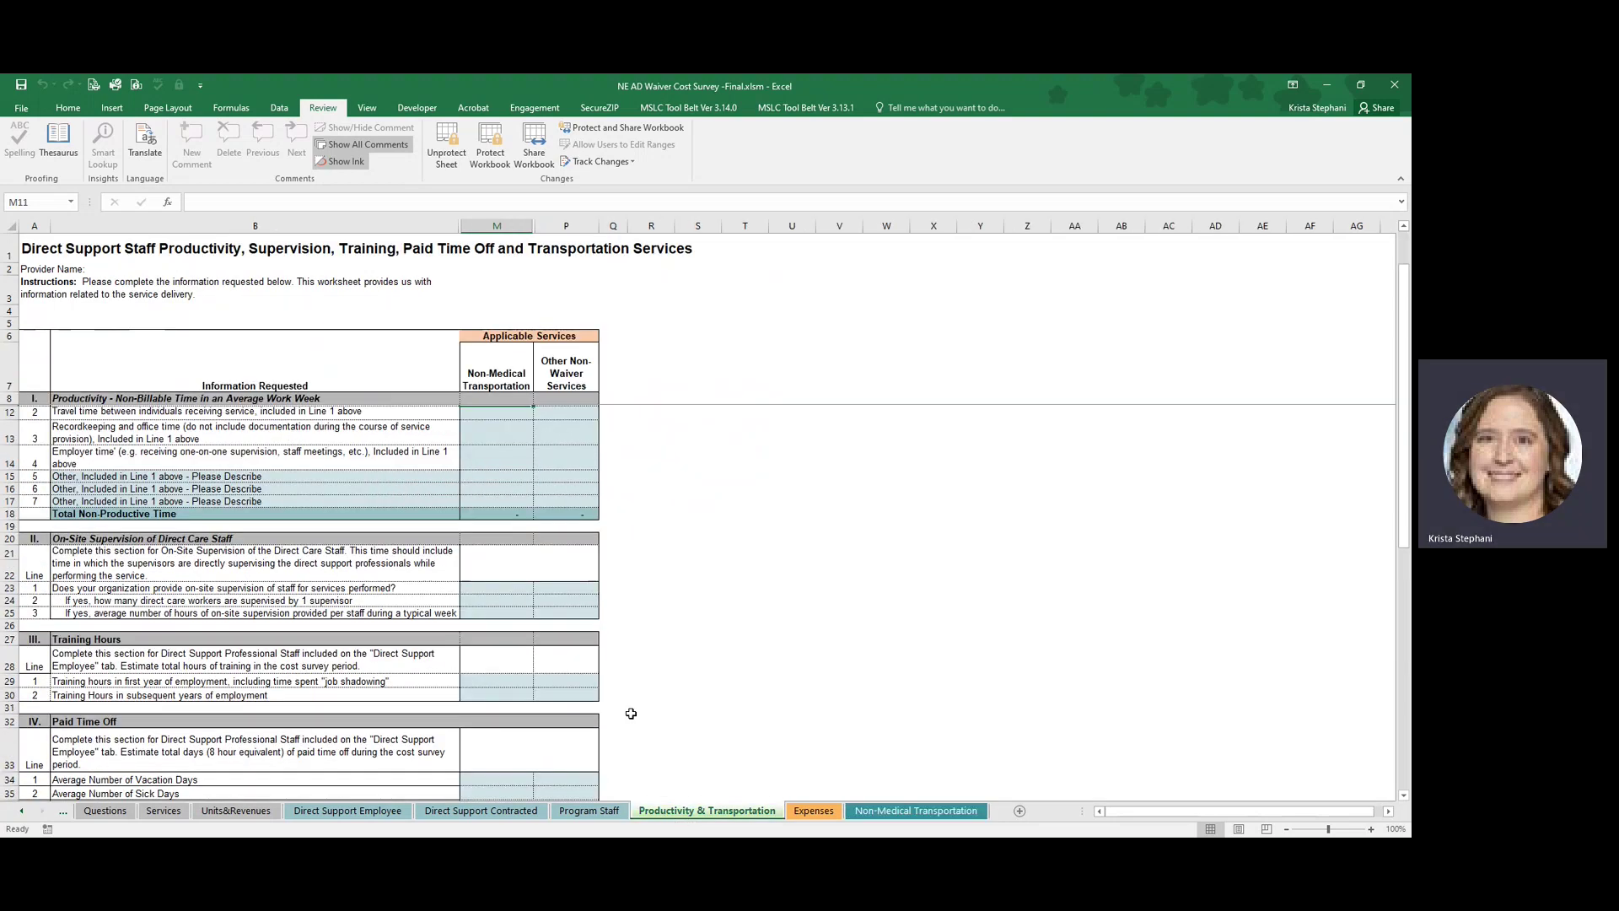
scroll(628, 711, "down", 3)
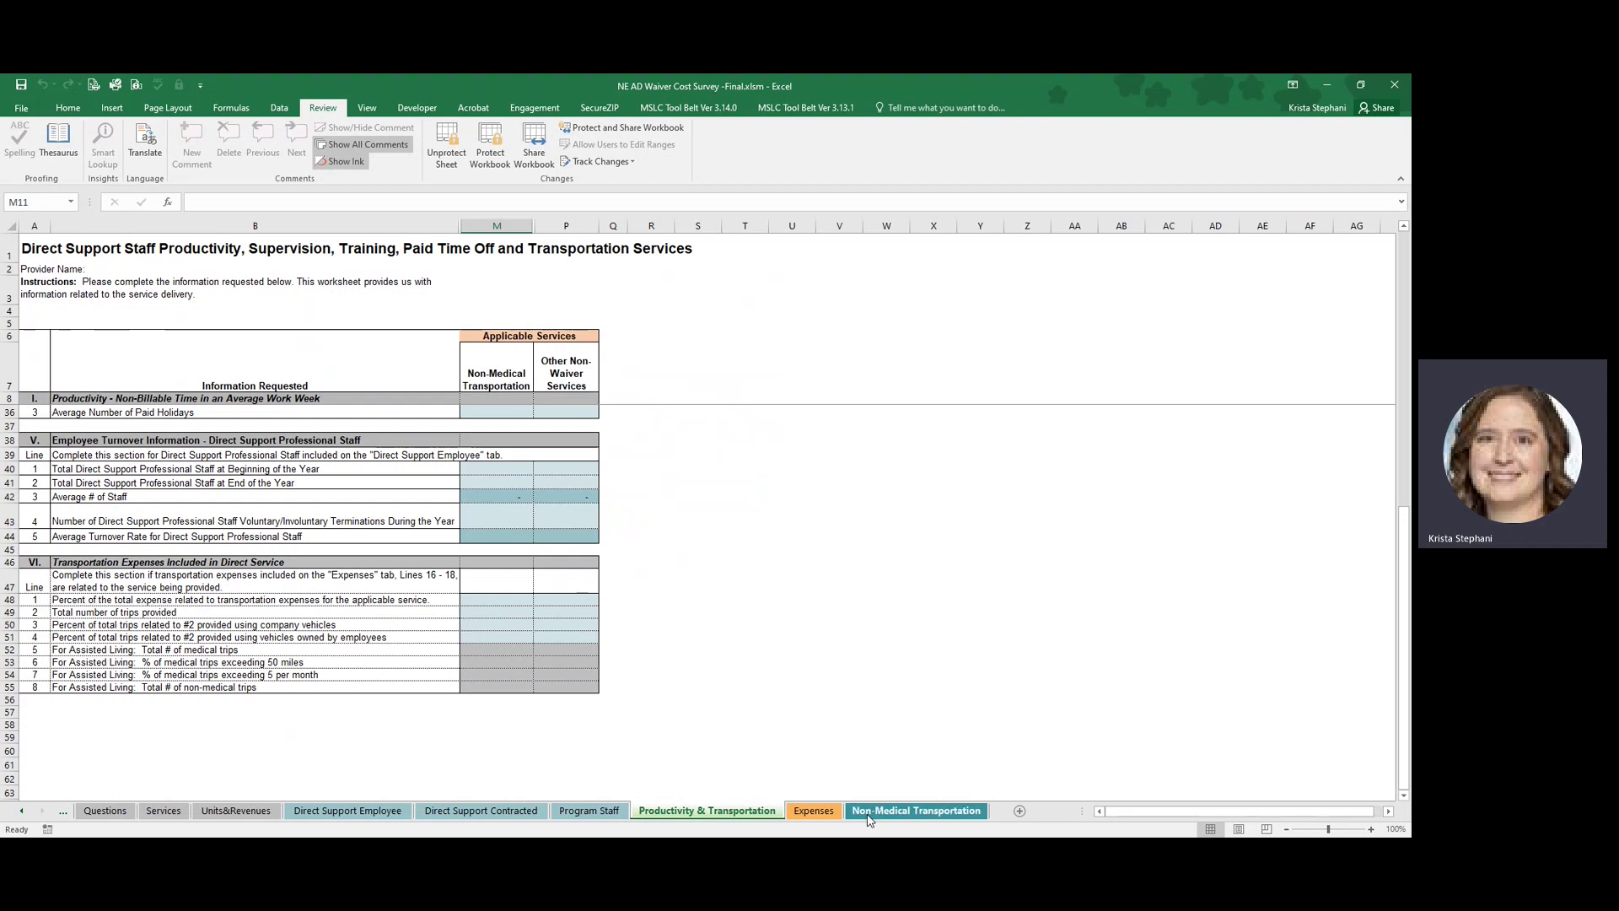
- Enter 10000 trips, 80 company-vehicle and 20 employee-vehicle percentages in M49:M51, then check them
left_click(483, 618)
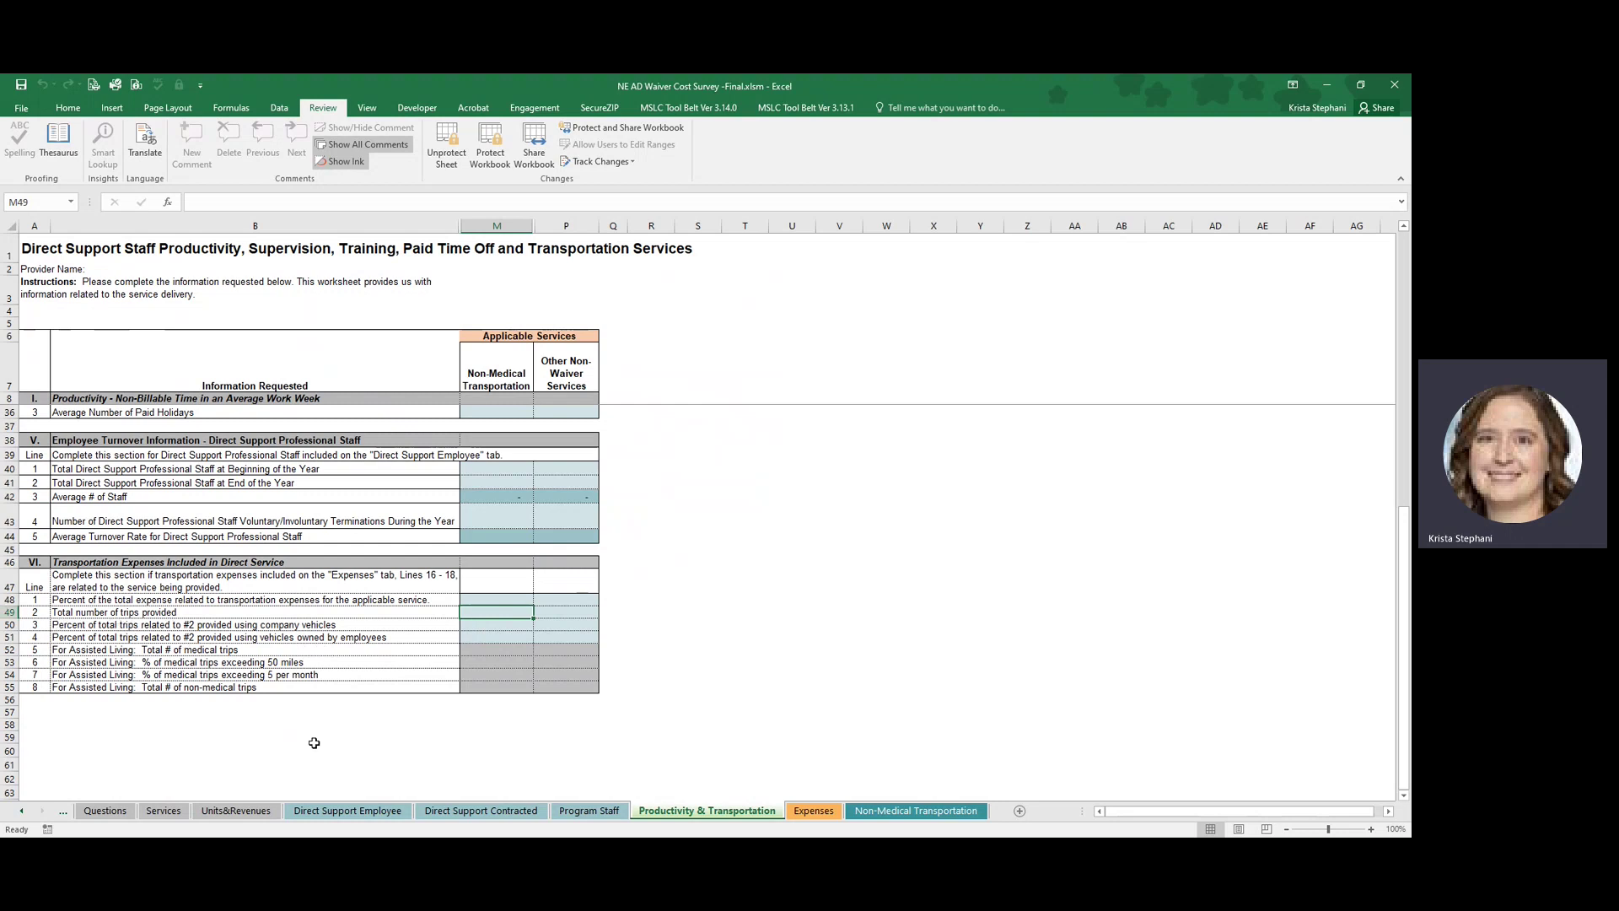
type("10000")
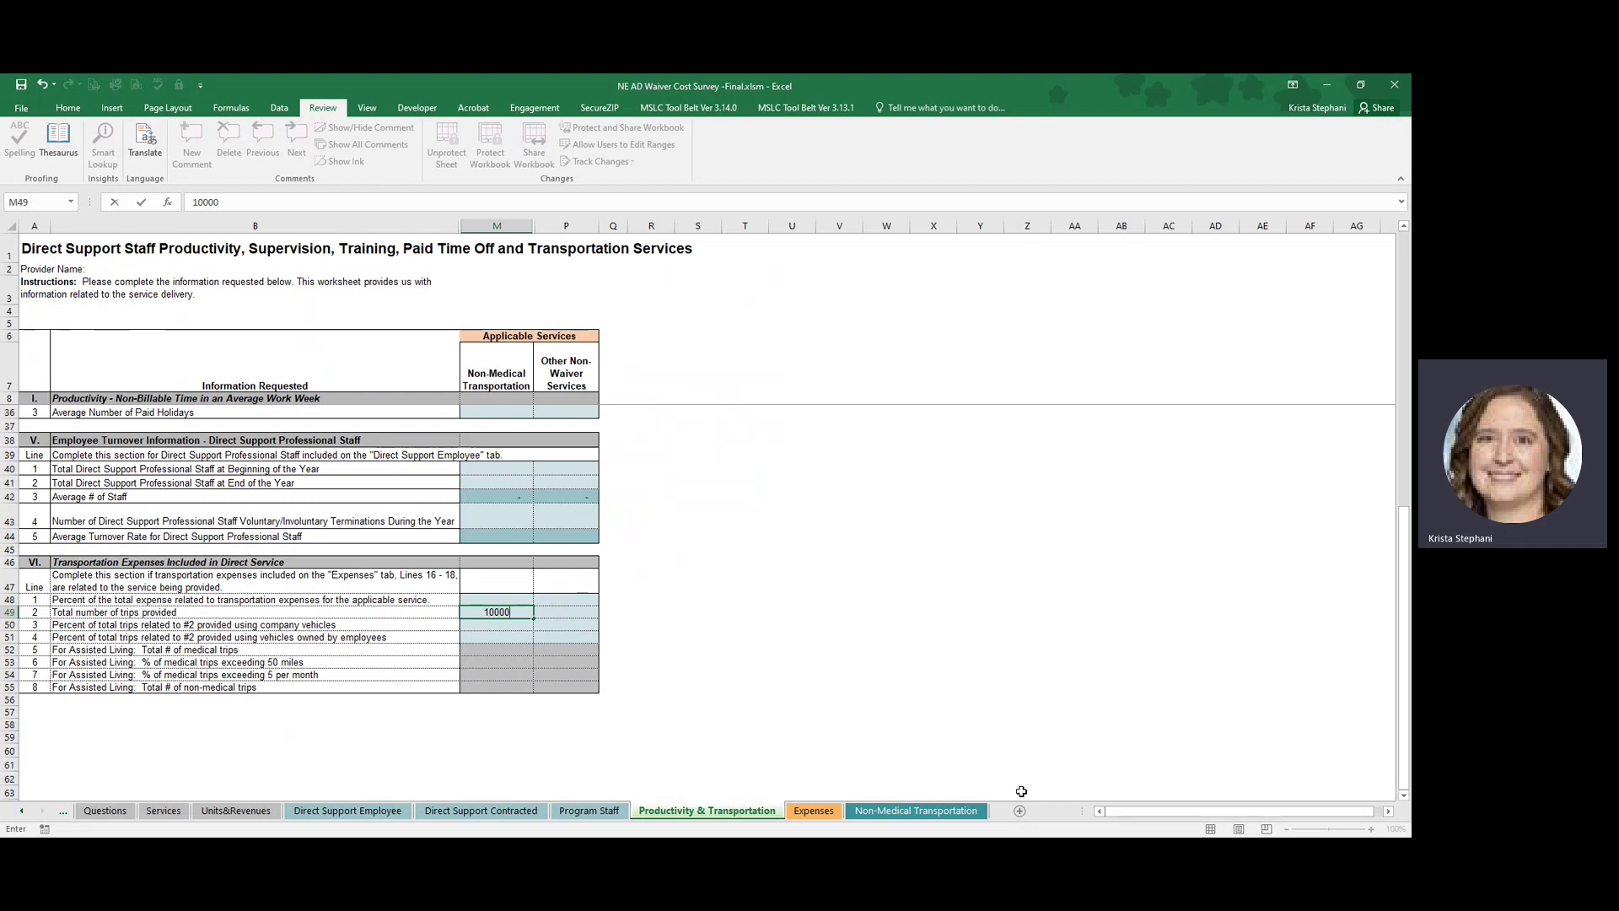
key("Return")
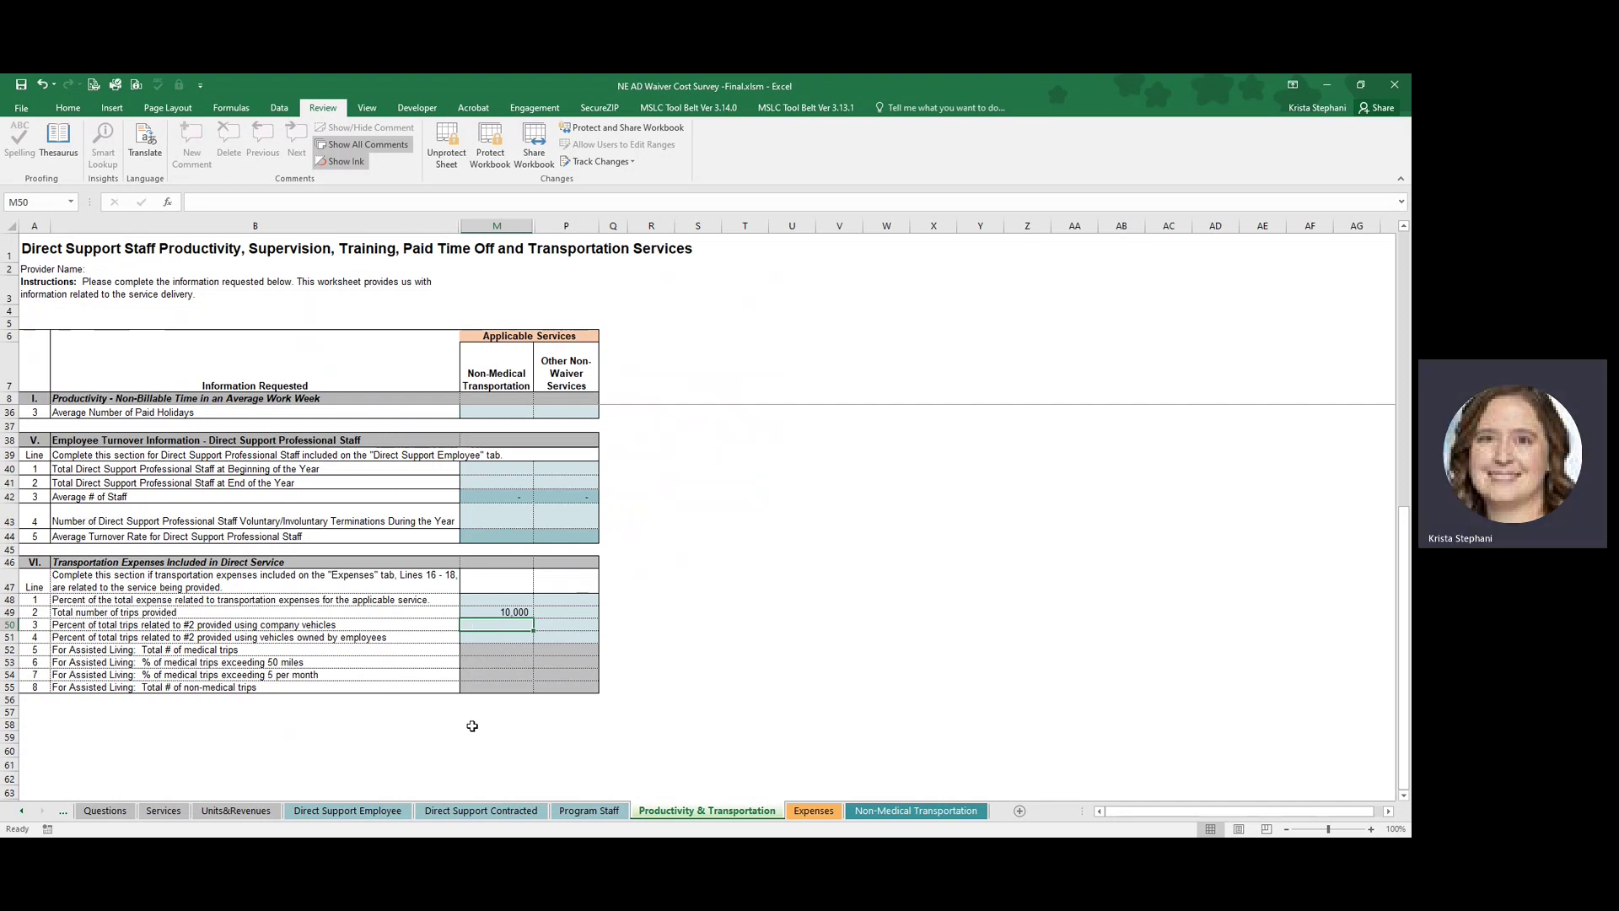
type("80")
key("Return")
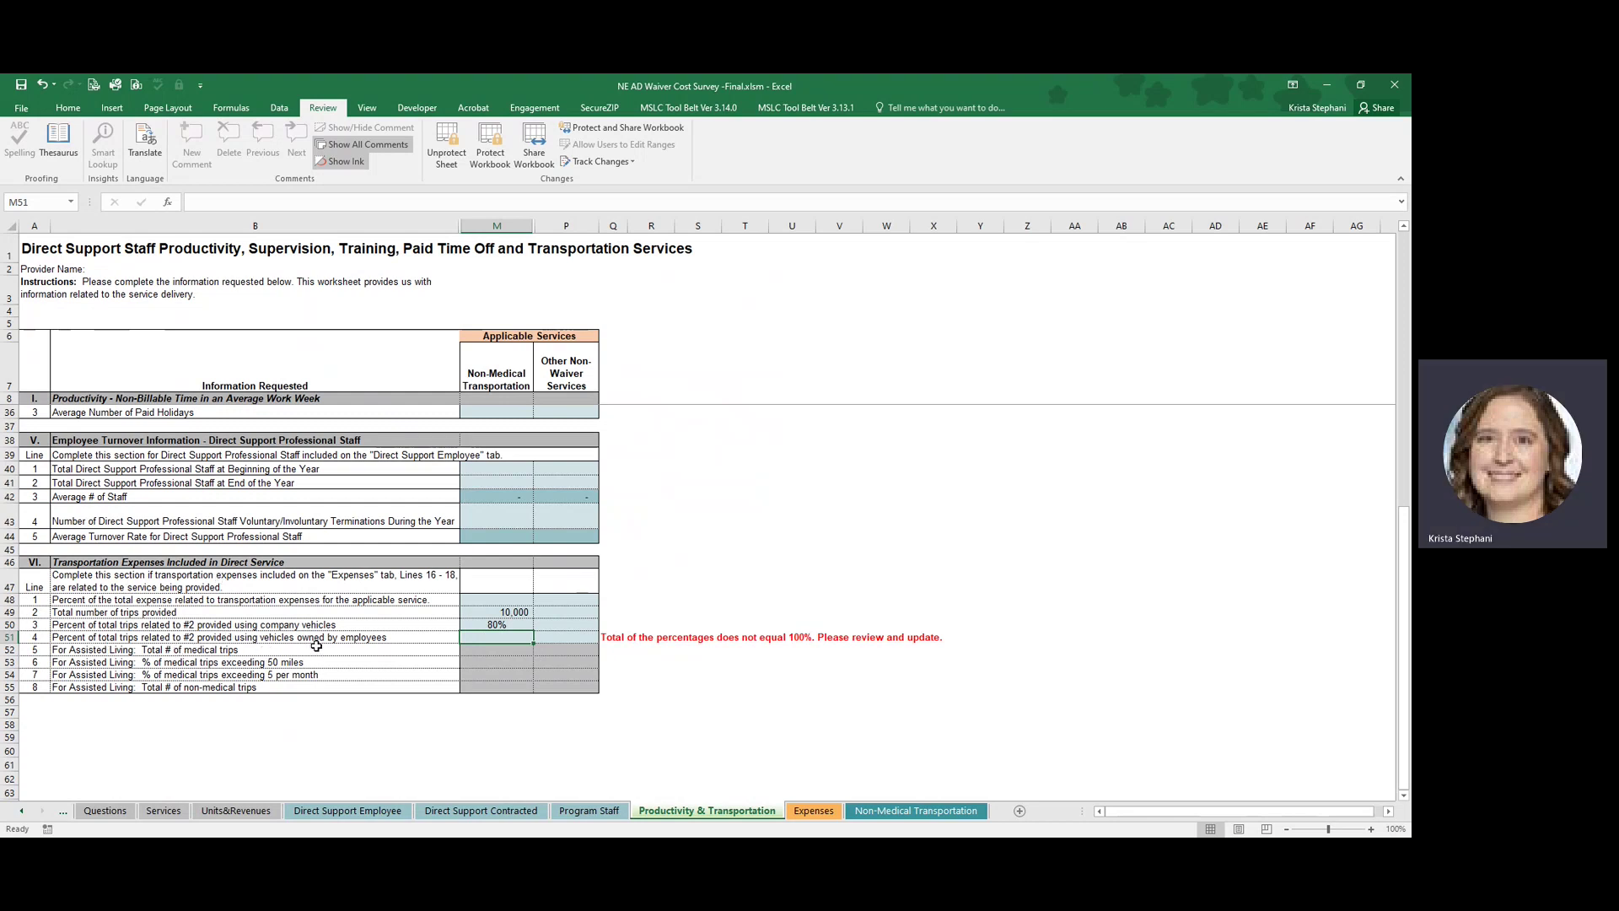
type("20")
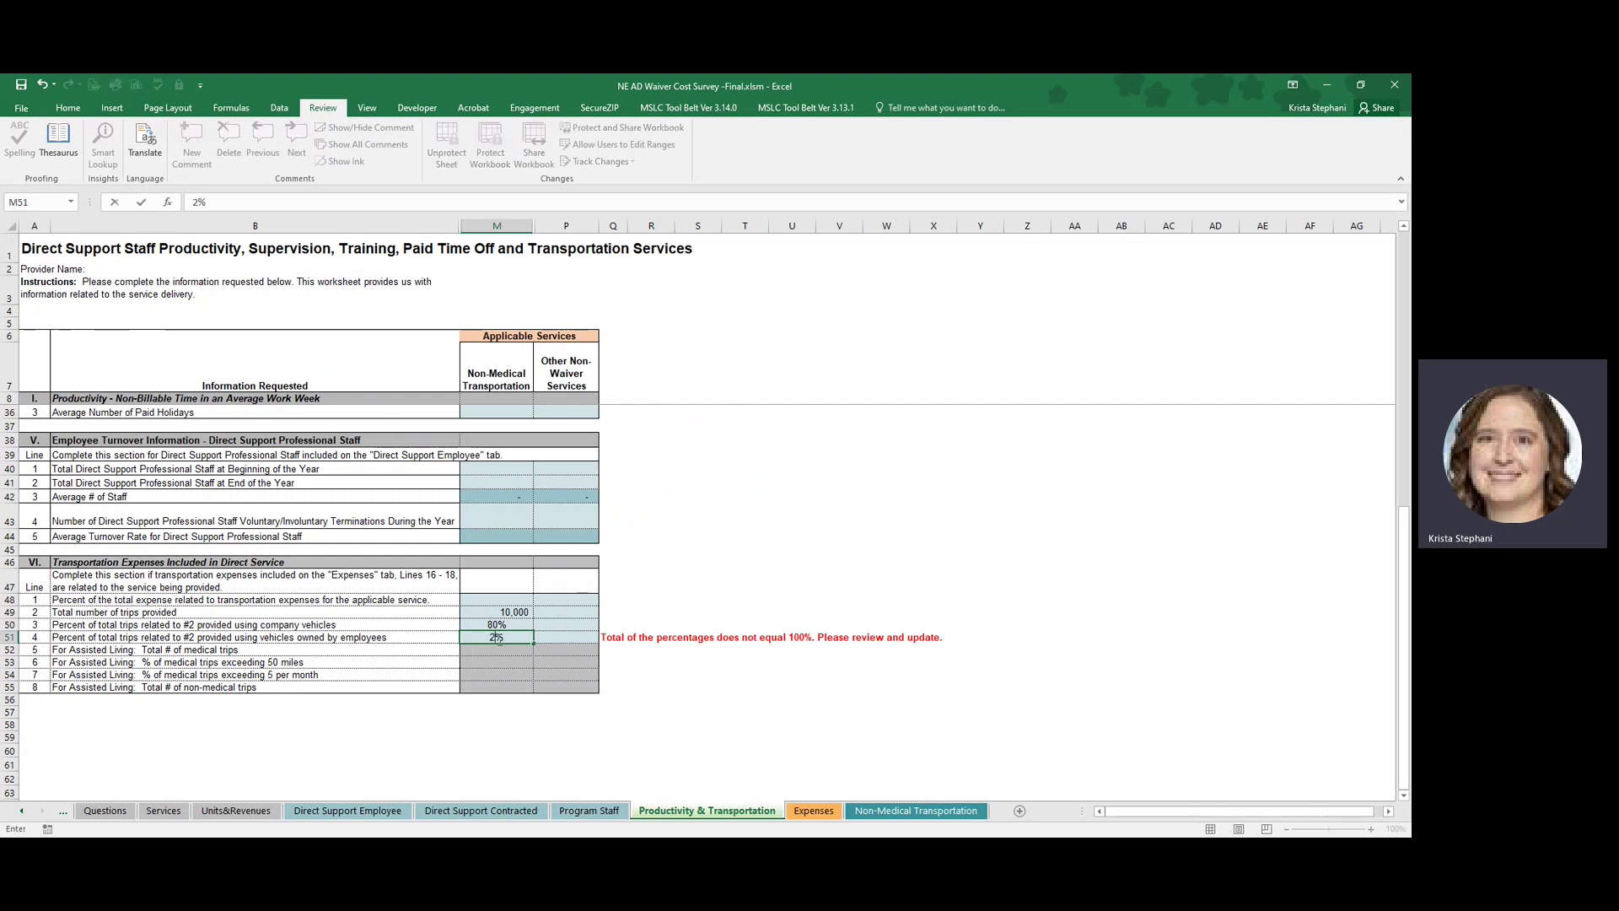
key("Return")
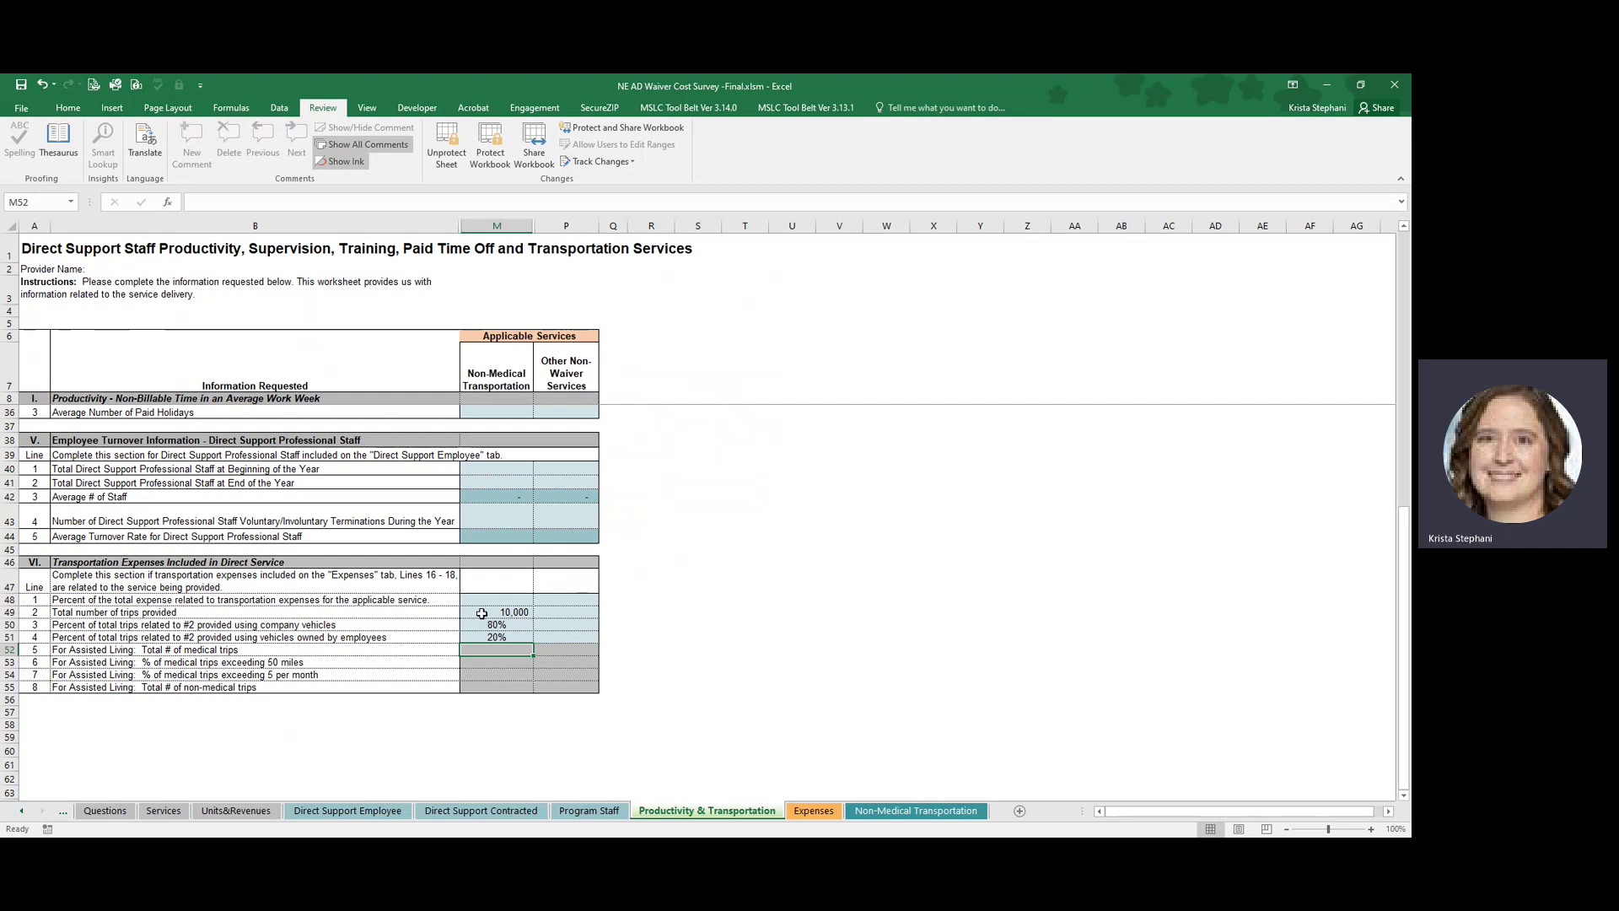
left_click_drag(481, 613, 481, 625)
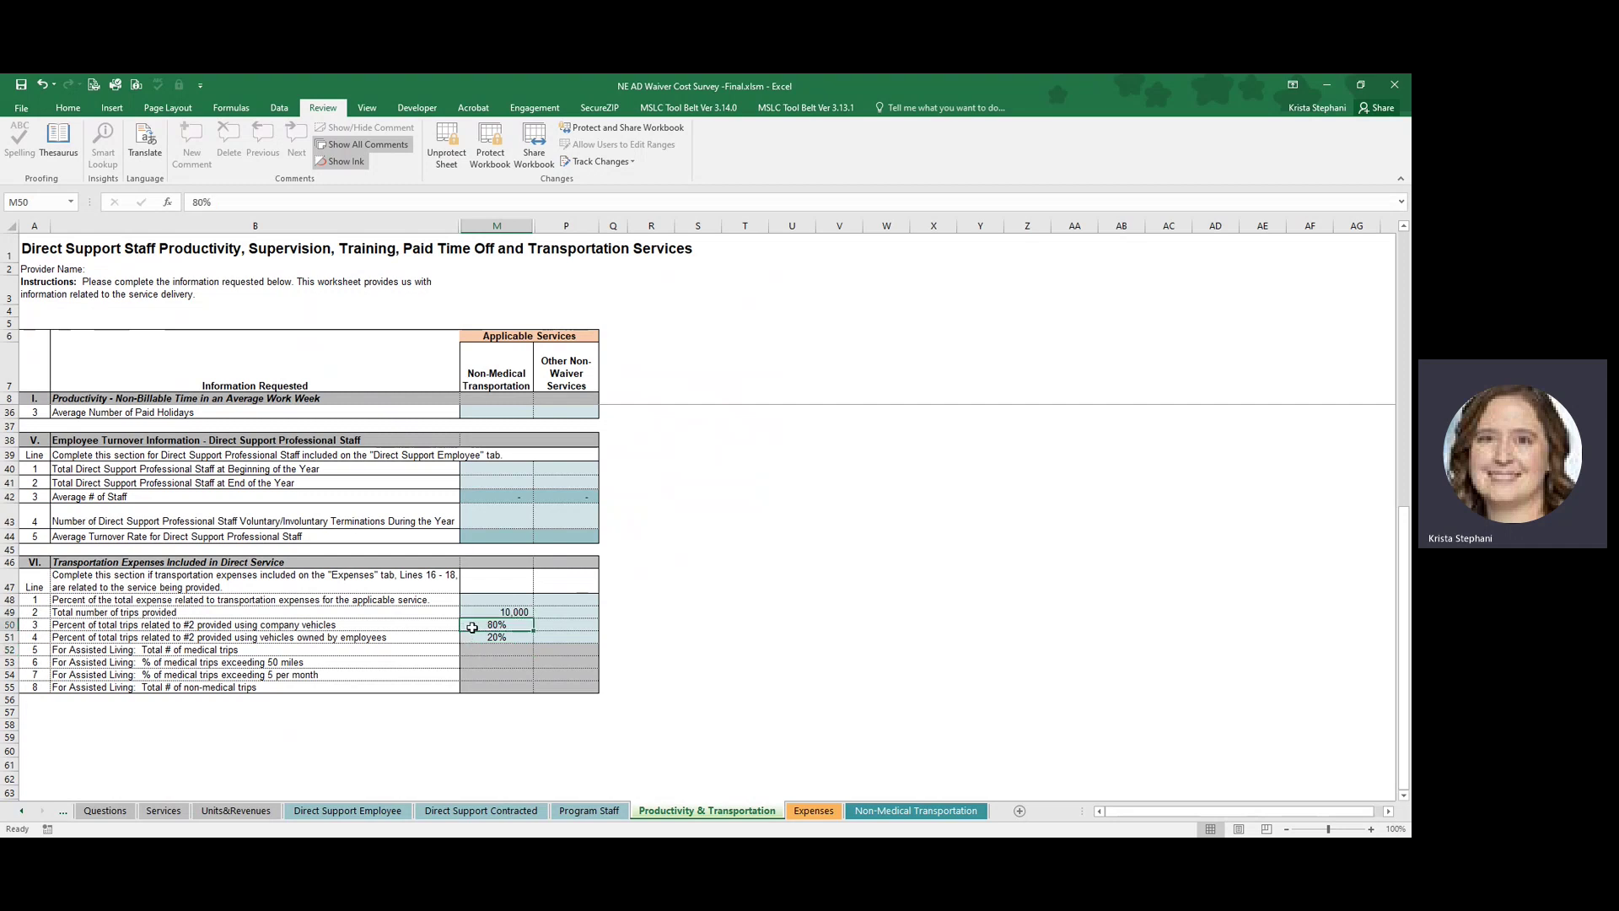
left_click(472, 629)
left_click(468, 639)
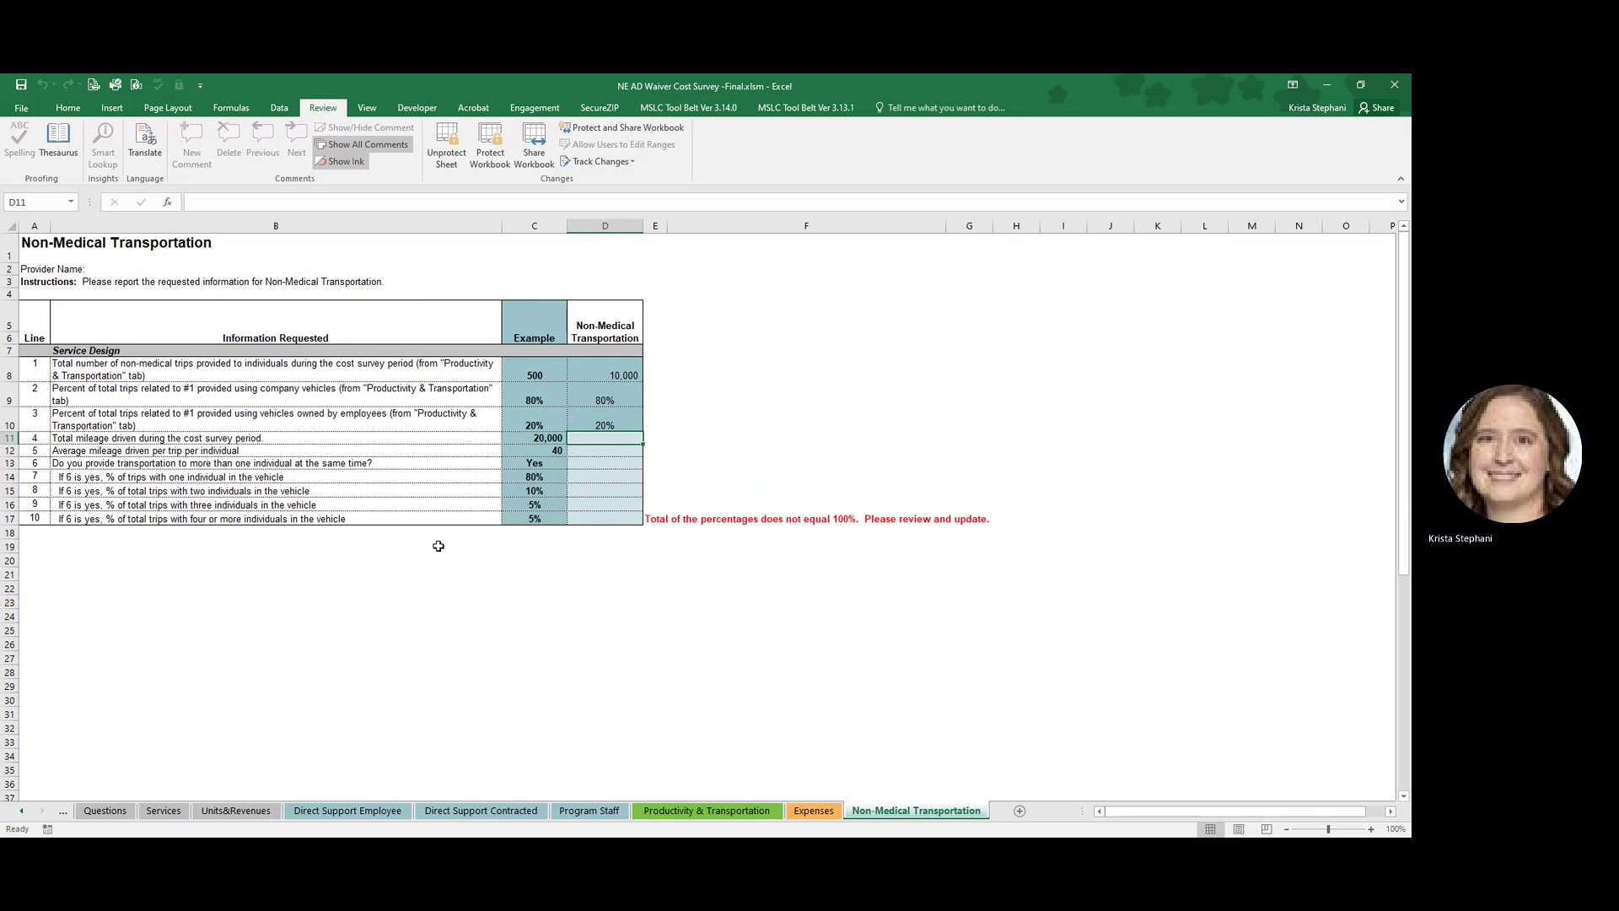
- Enter 100,000 total miles in D11 and 10 average miles per trip in D12
type("100,000")
key("Return")
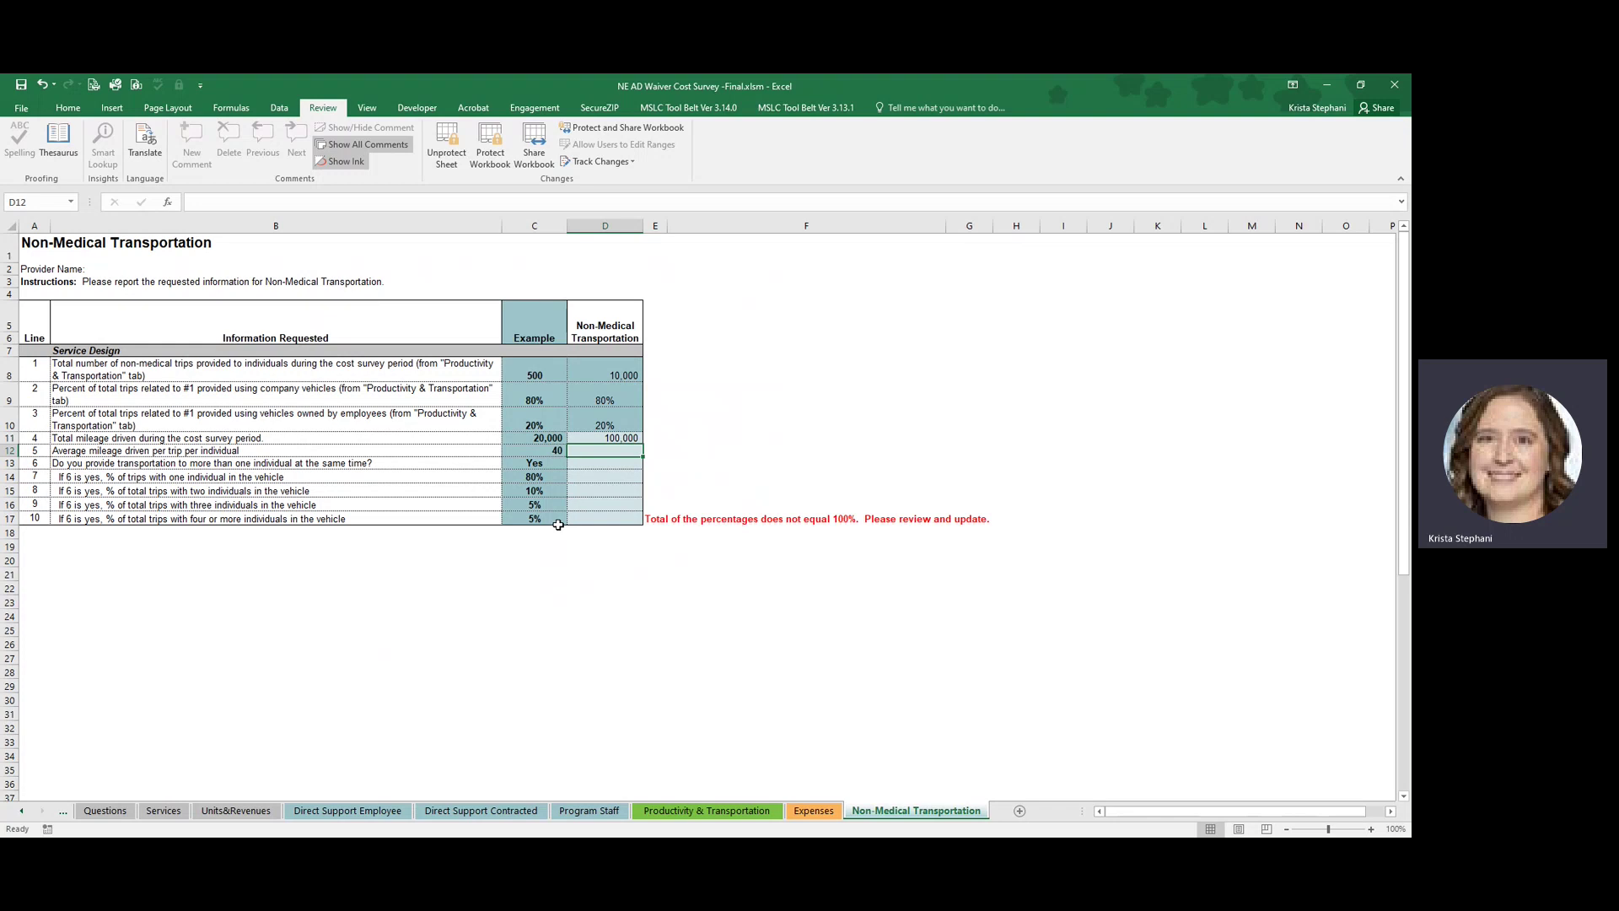
type("10")
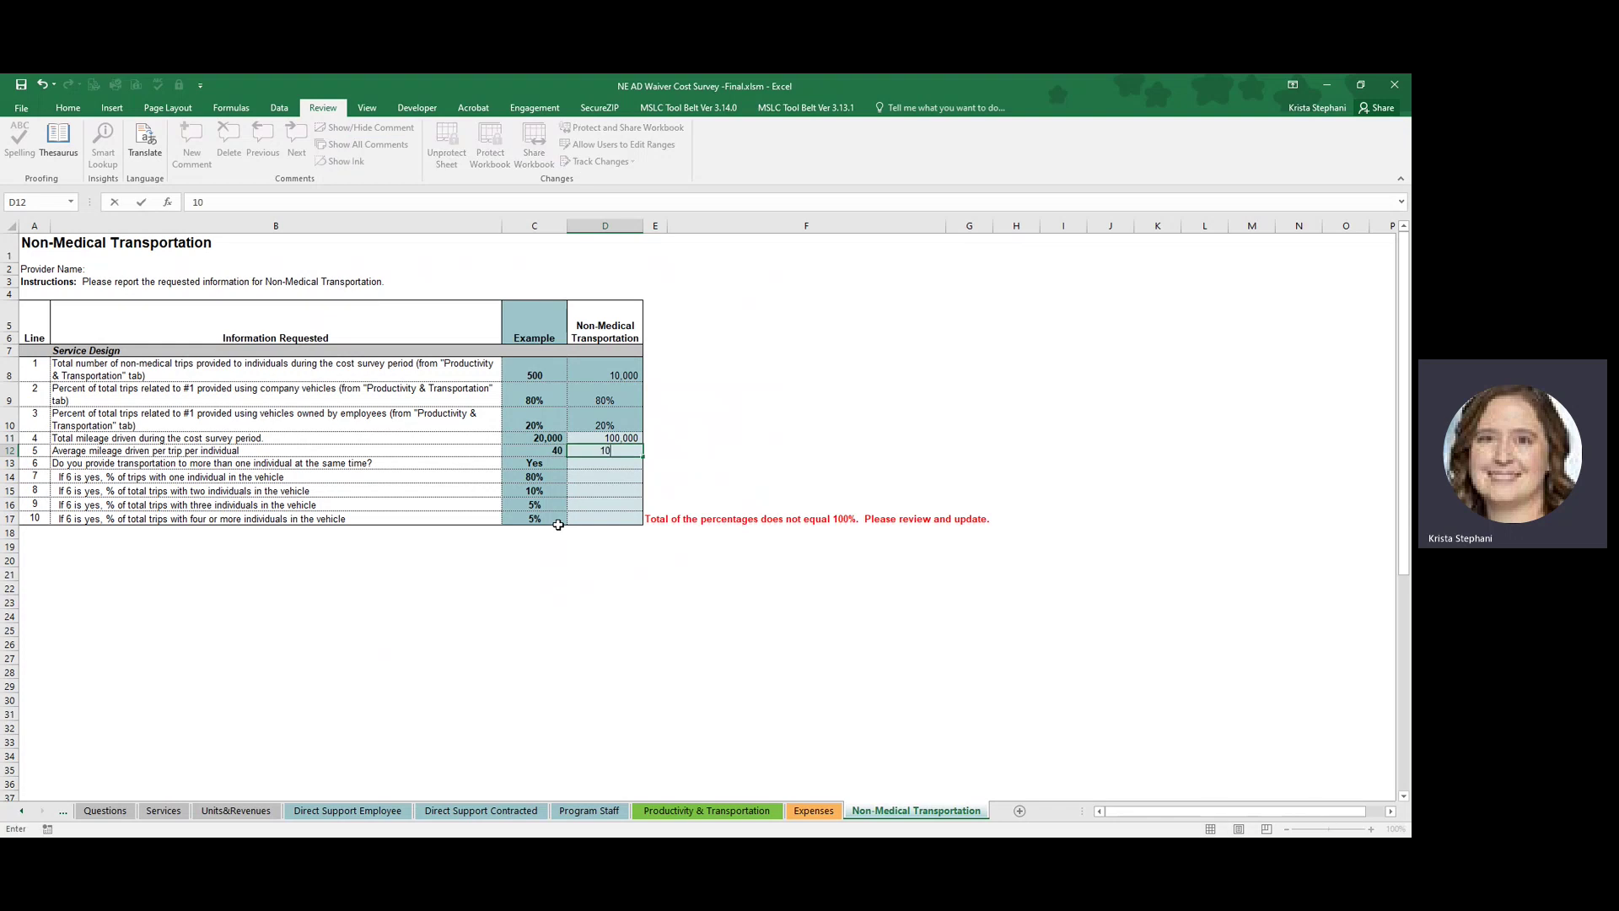
key("Return")
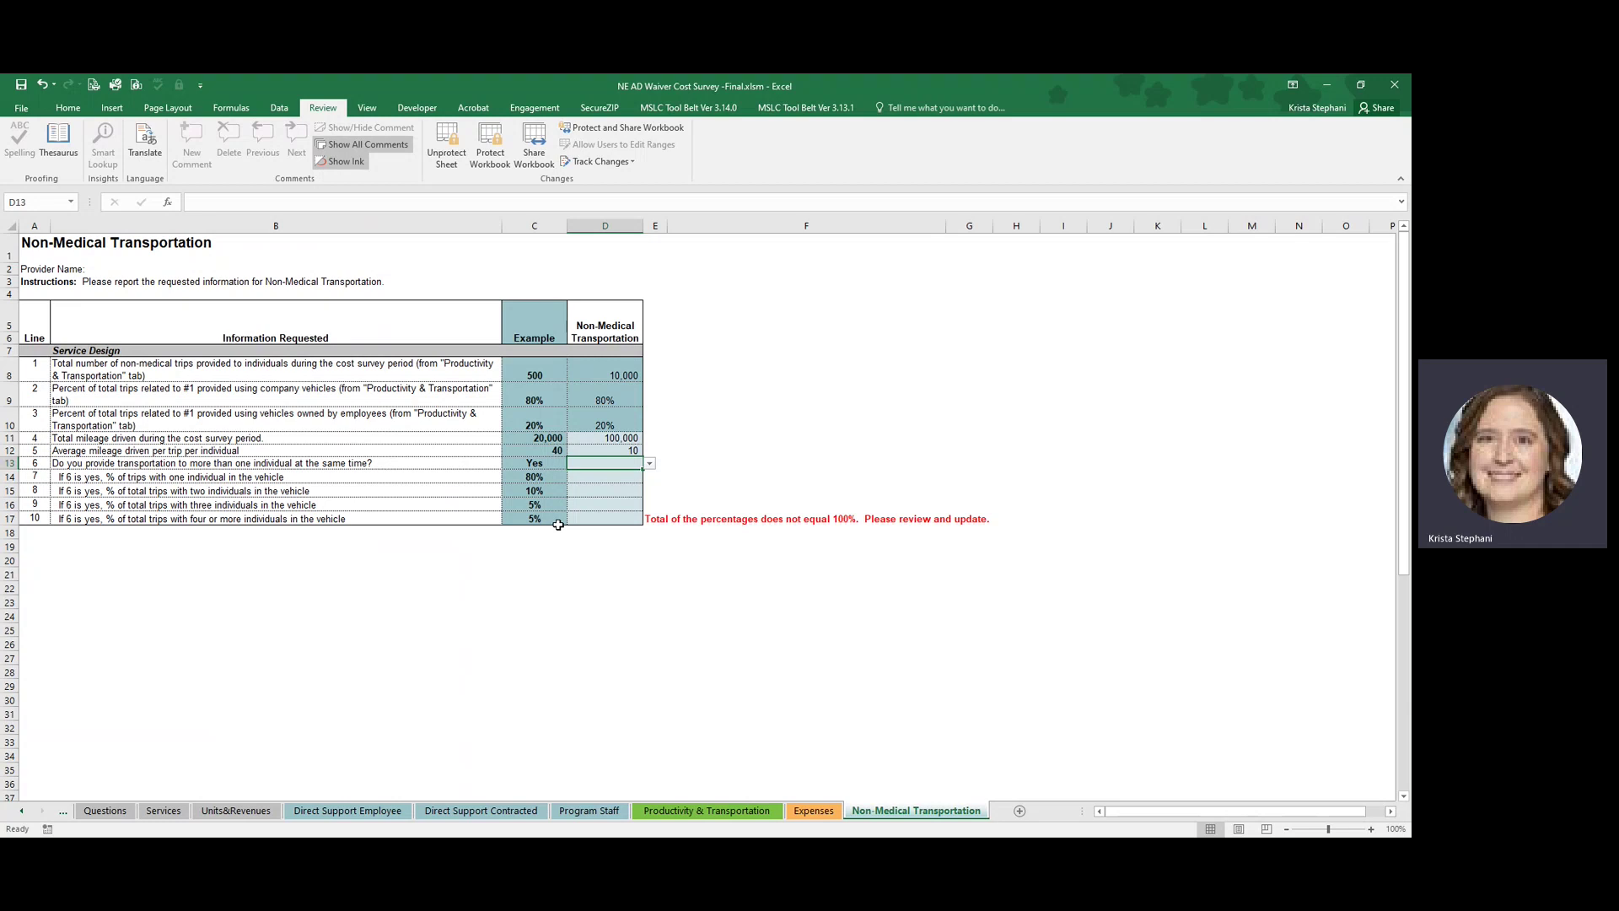
- Choose Yes in D13, then enter 75%, 15 and 10 in D14:D16
left_click(649, 462)
left_click(580, 475)
left_click(600, 478)
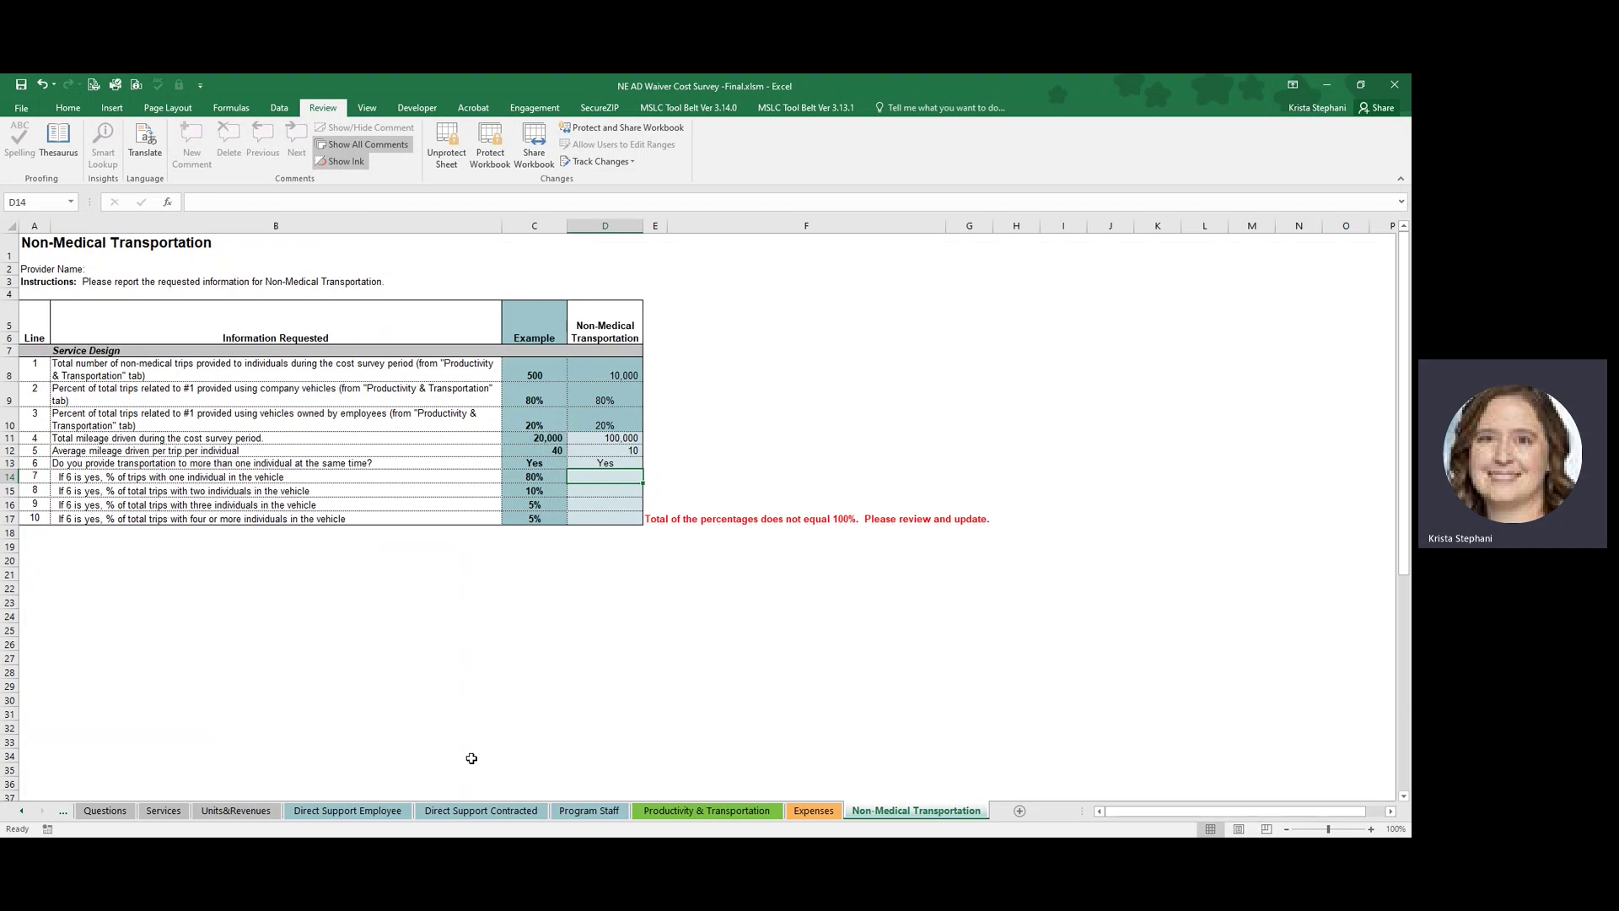
type("75%")
key("Return")
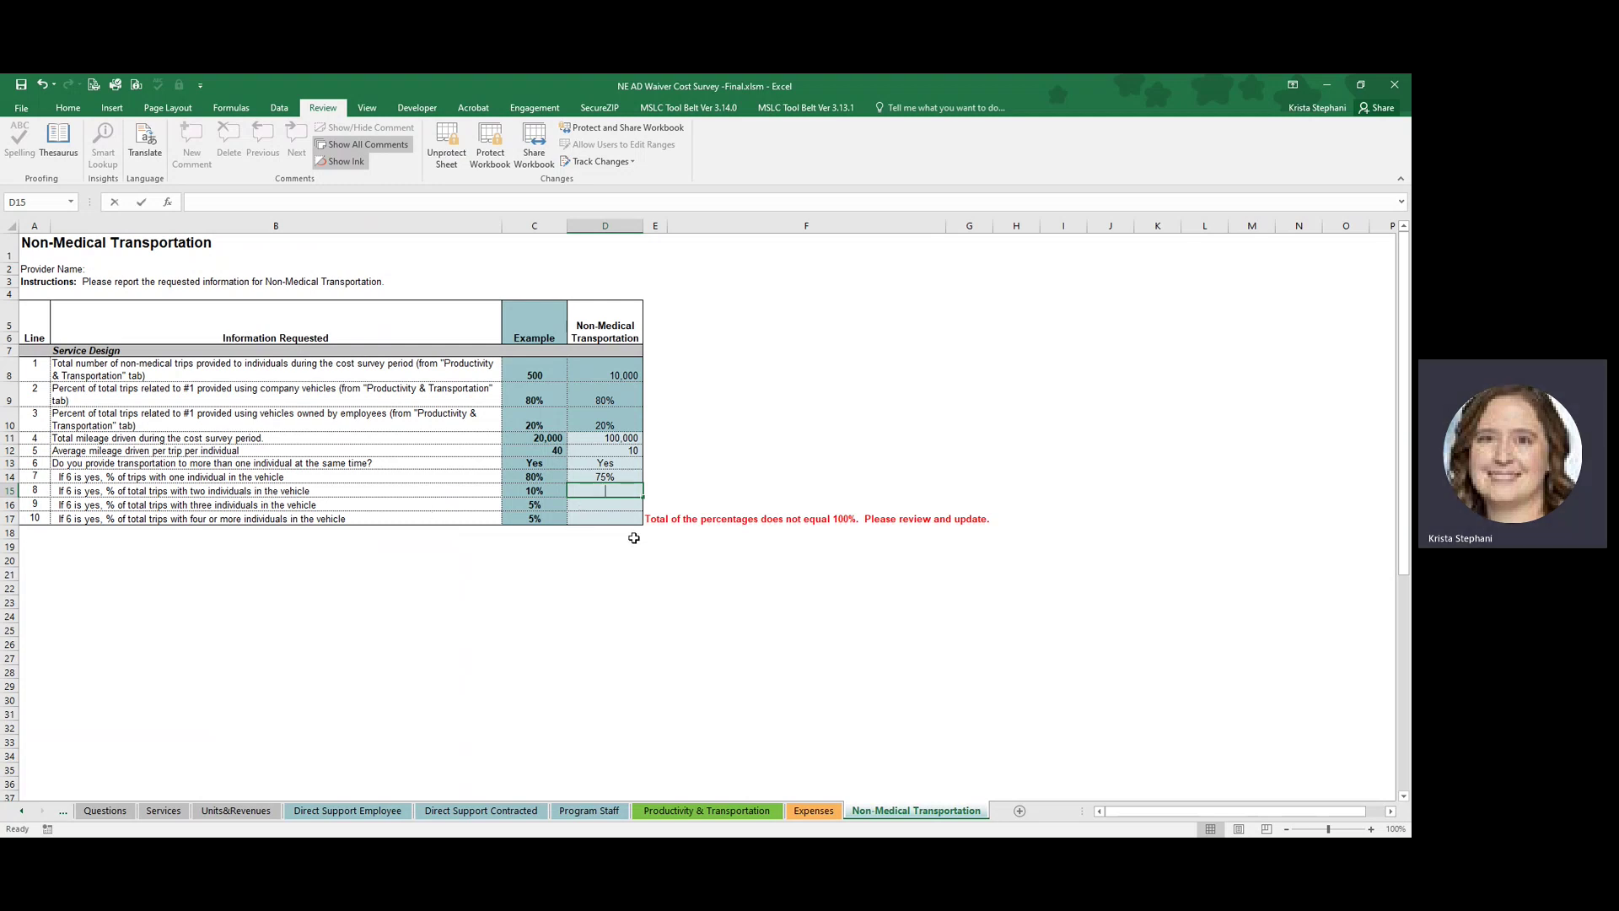
type("15")
key("Return")
type("10")
key("Return")
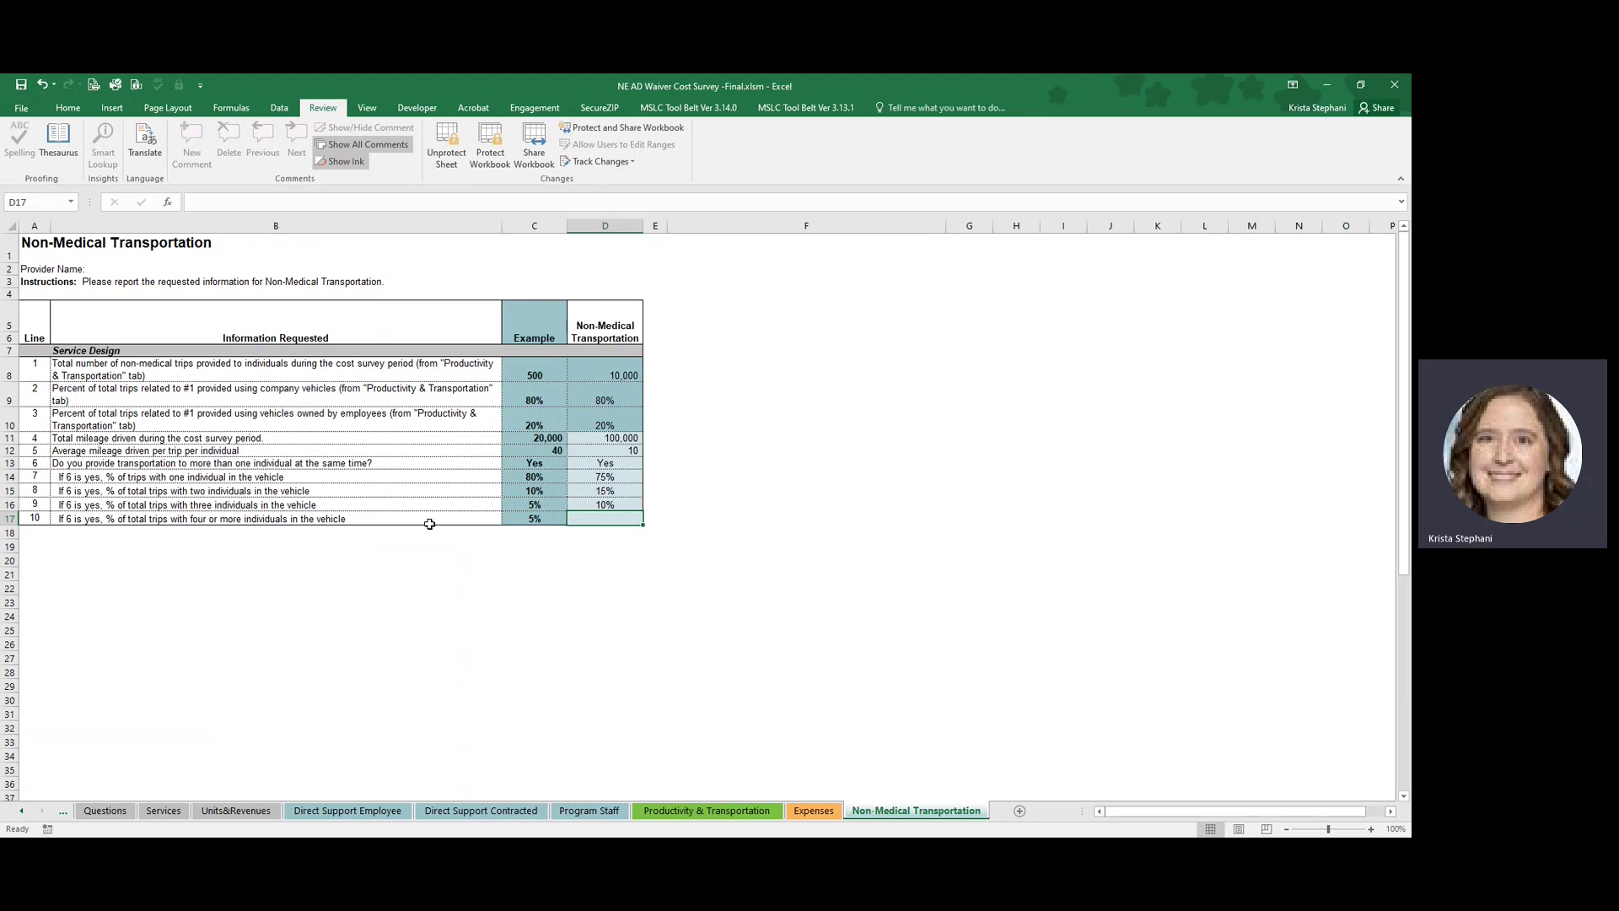
- Select D14:D16 to see the status-bar sum of 100%
left_click_drag(609, 476, 606, 504)
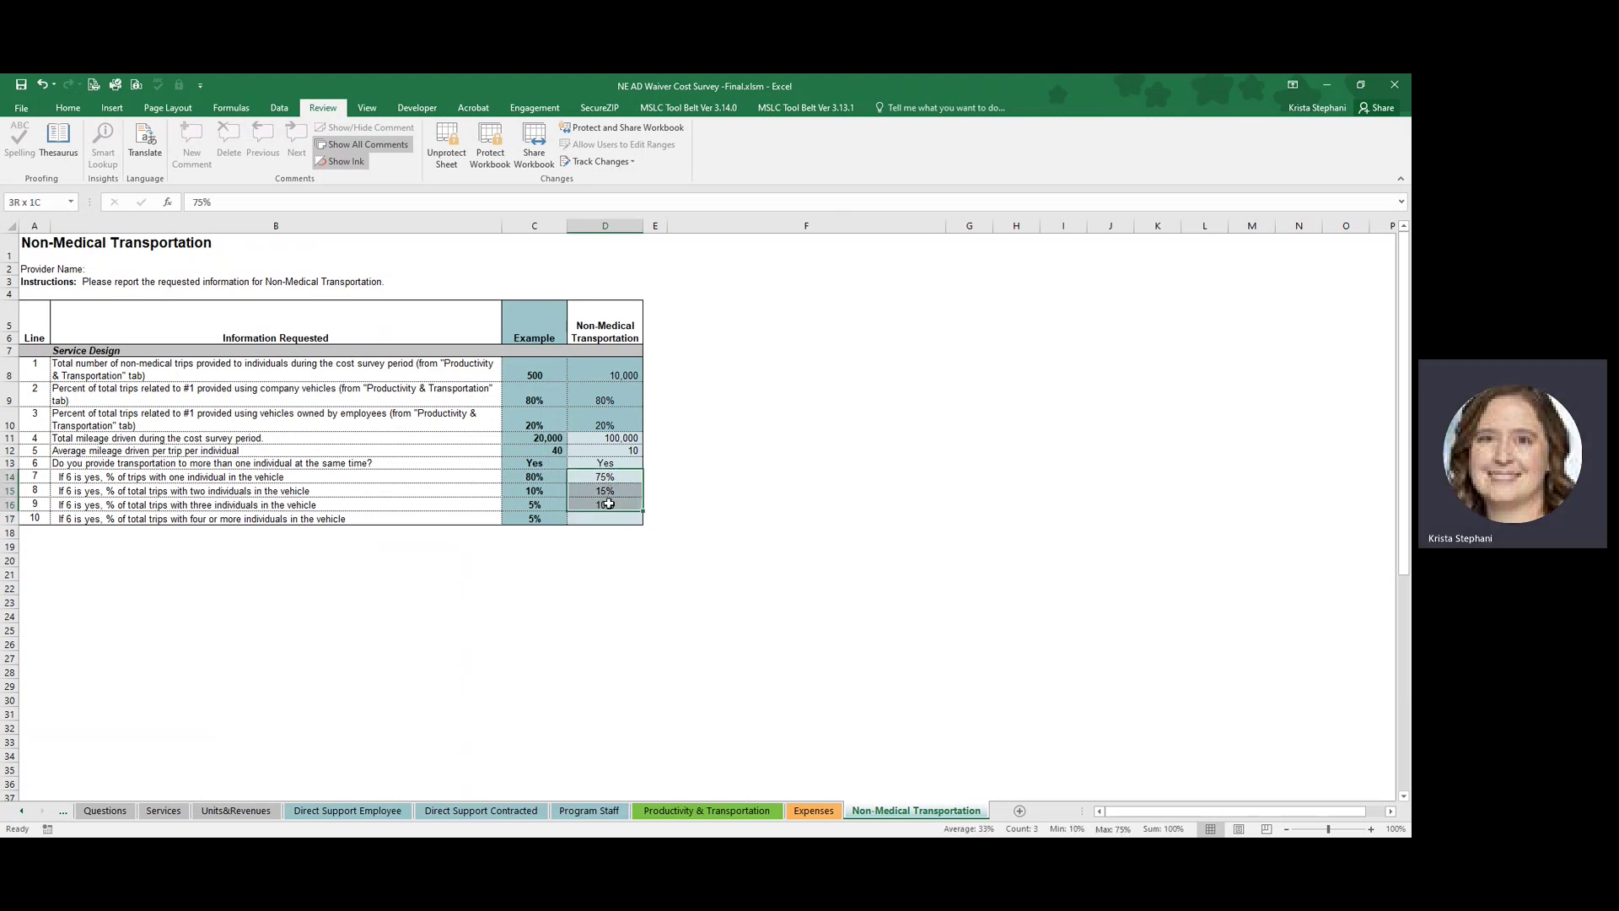